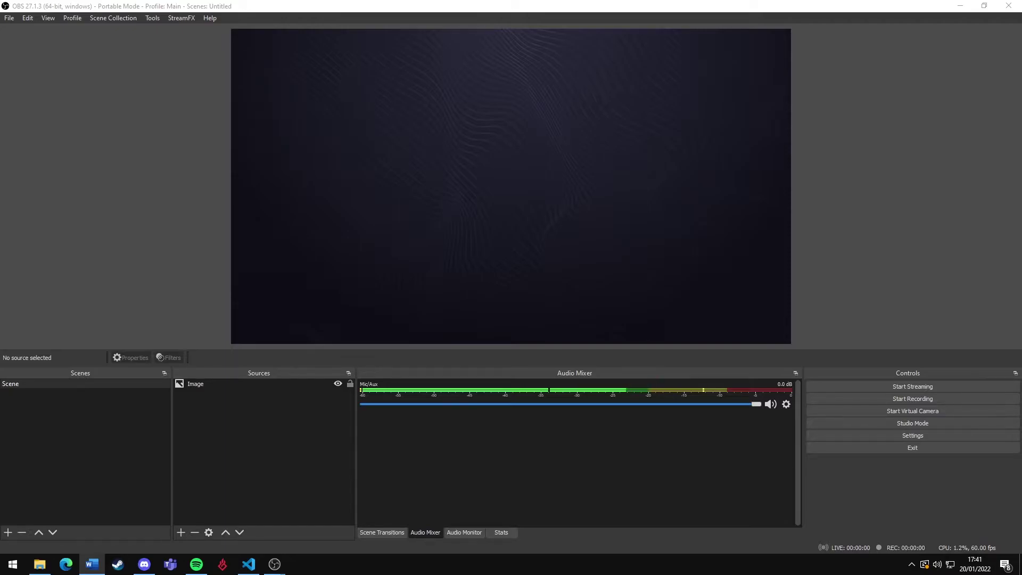
- Open Settings and set the Output page's Output Mode to Advanced
left_click(961, 436)
left_click(289, 164)
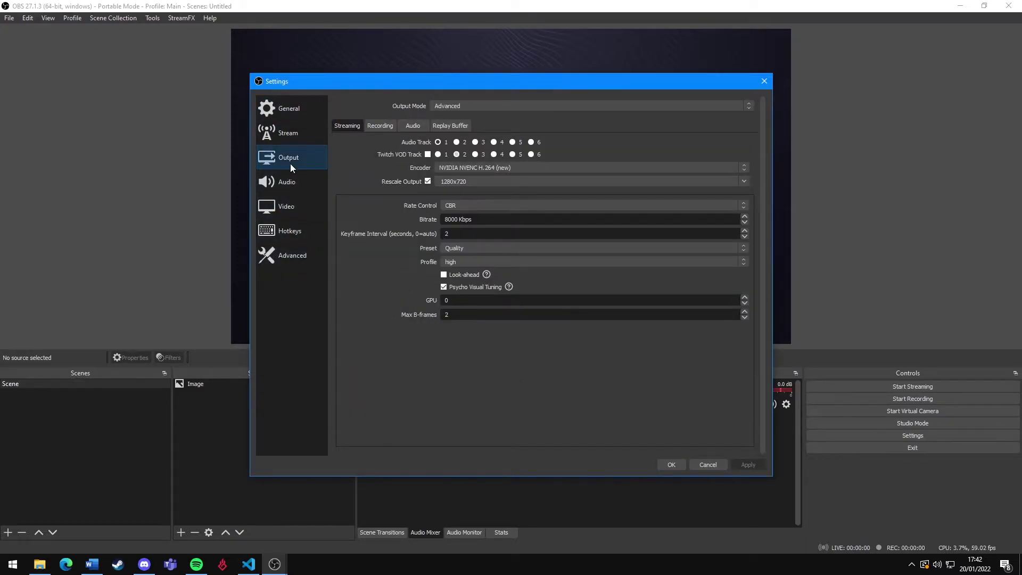
left_click(465, 105)
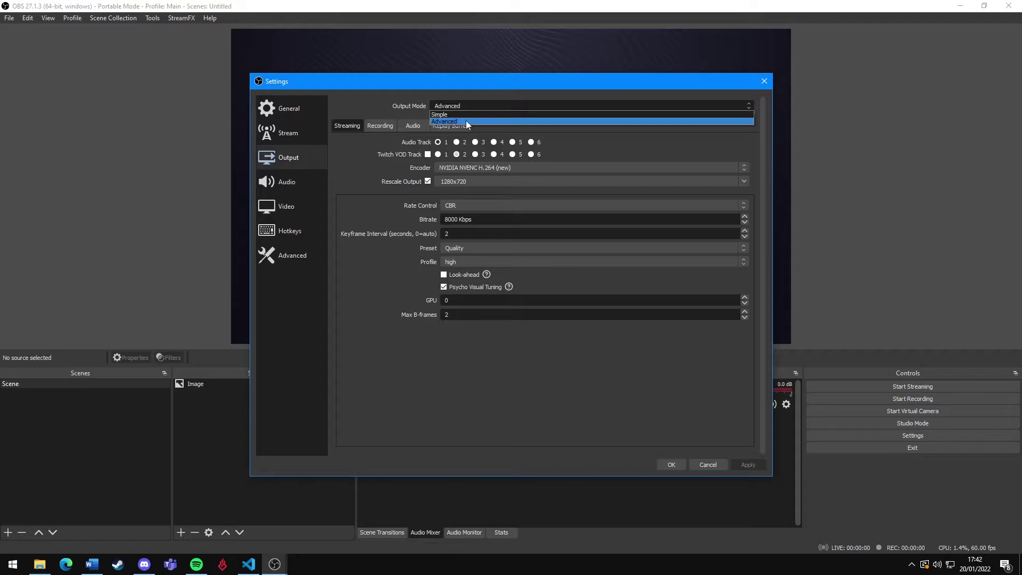
left_click(466, 121)
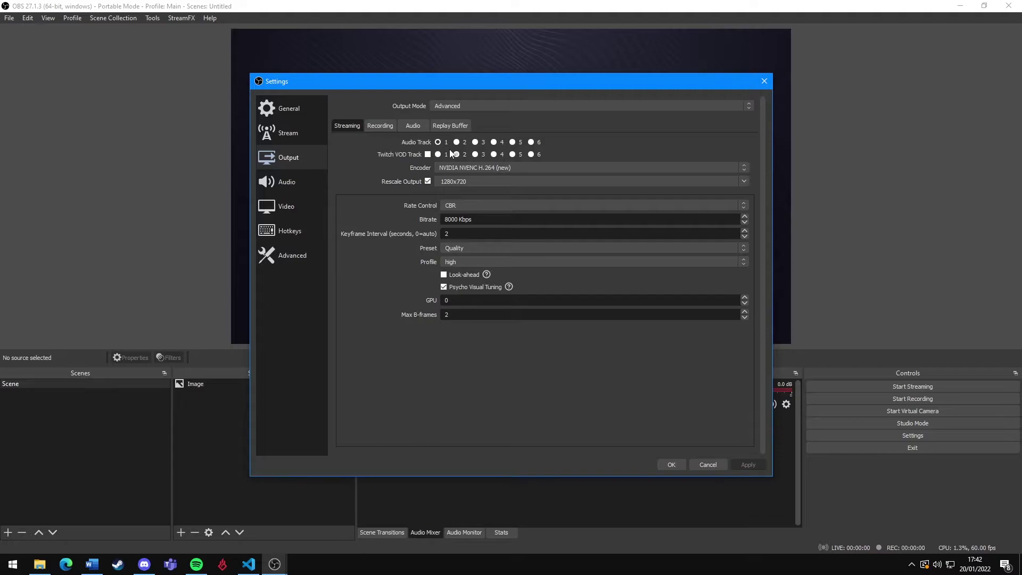
- Show the Recording tab of the Advanced output settings
left_click(387, 126)
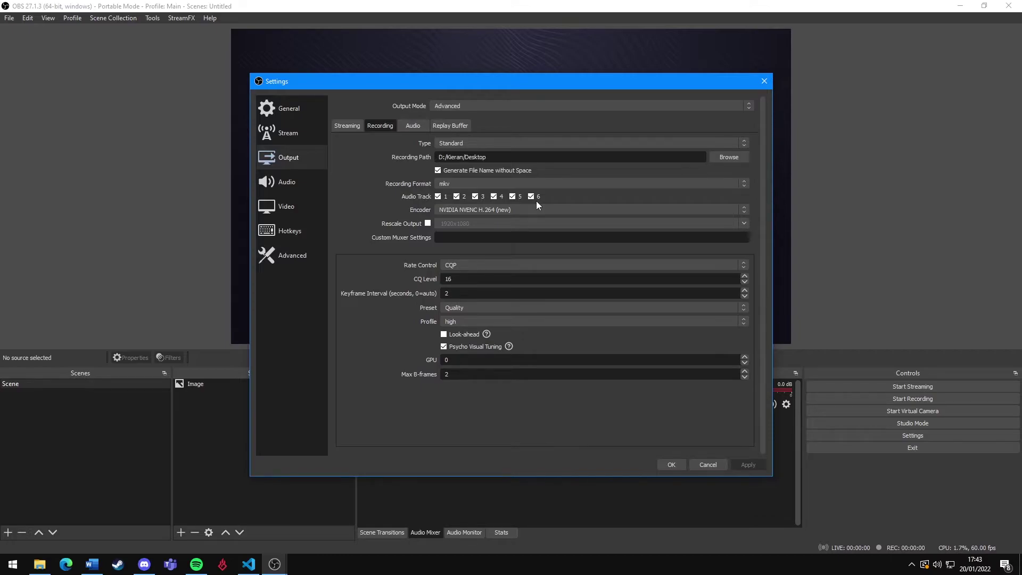
- On the Audio page, assign BEACN Mic to Mic/Aux 2, Game to Desktop Audio, Music to Desktop Audio 2
left_click(296, 182)
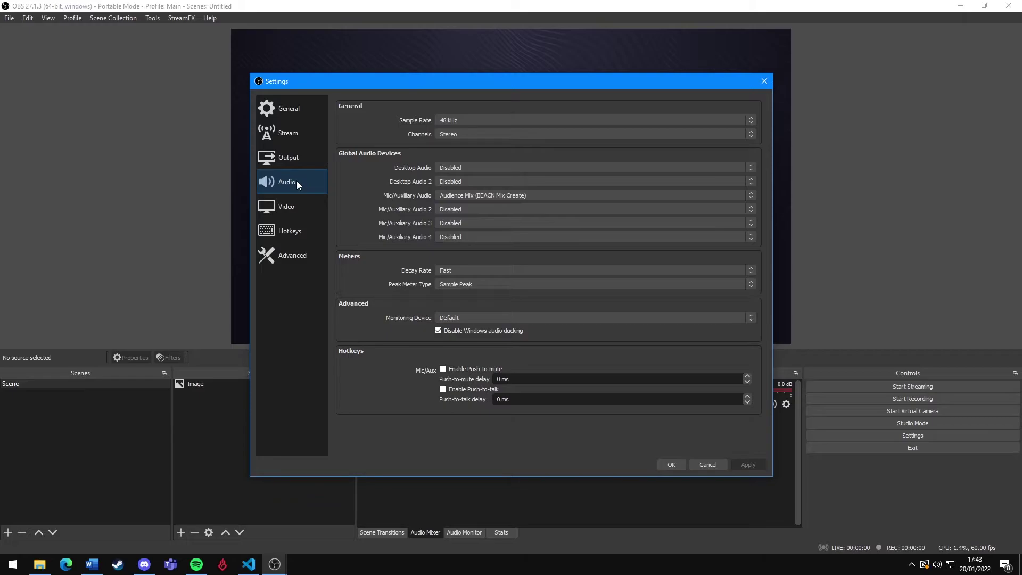
left_click(448, 209)
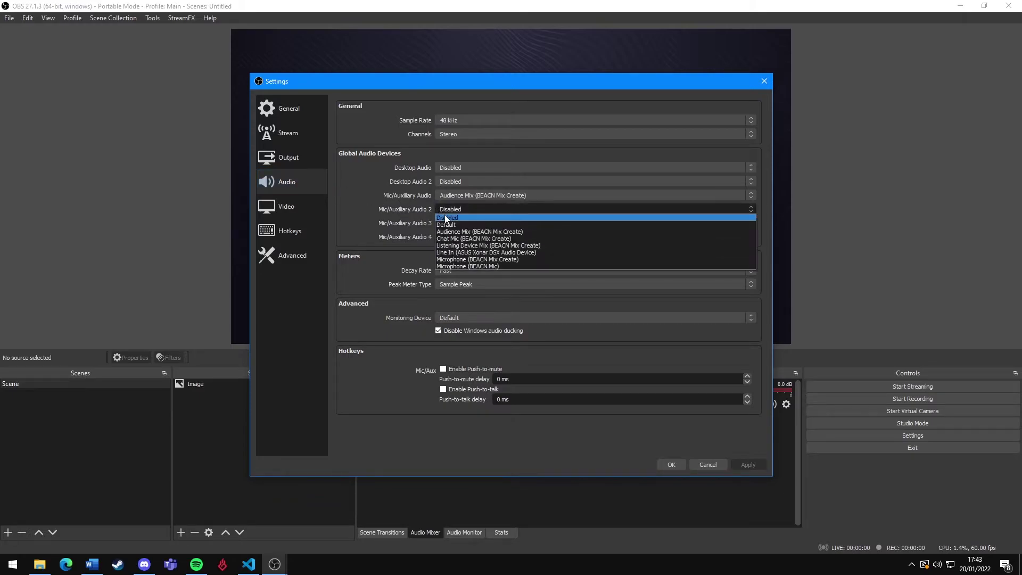
left_click(461, 266)
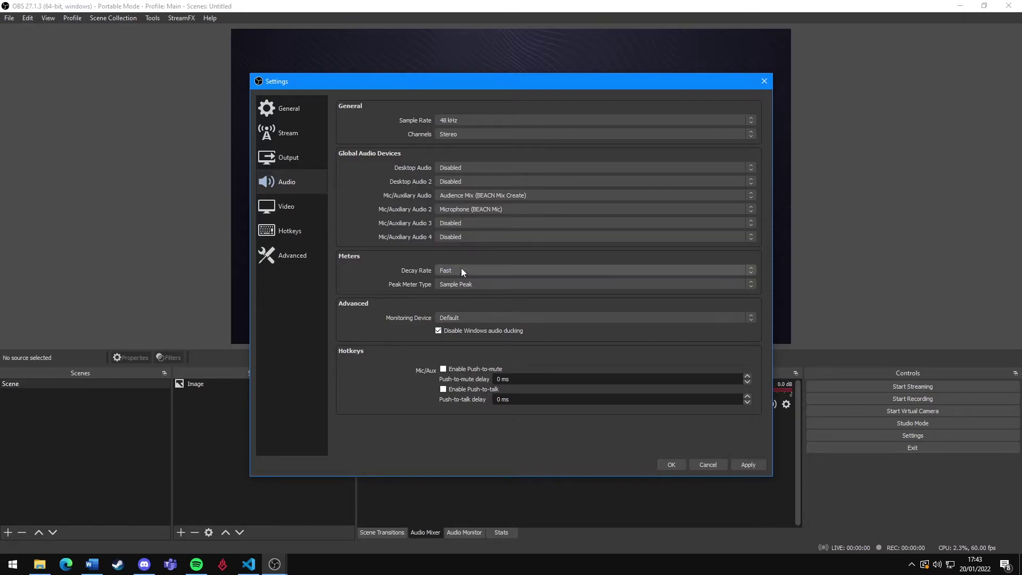
left_click(468, 168)
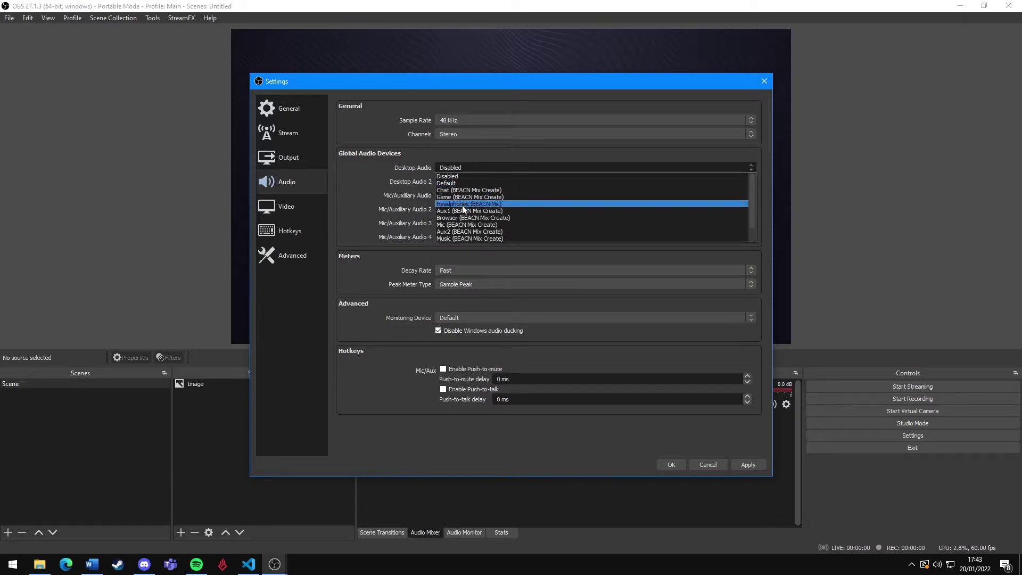
left_click(462, 207)
left_click(462, 182)
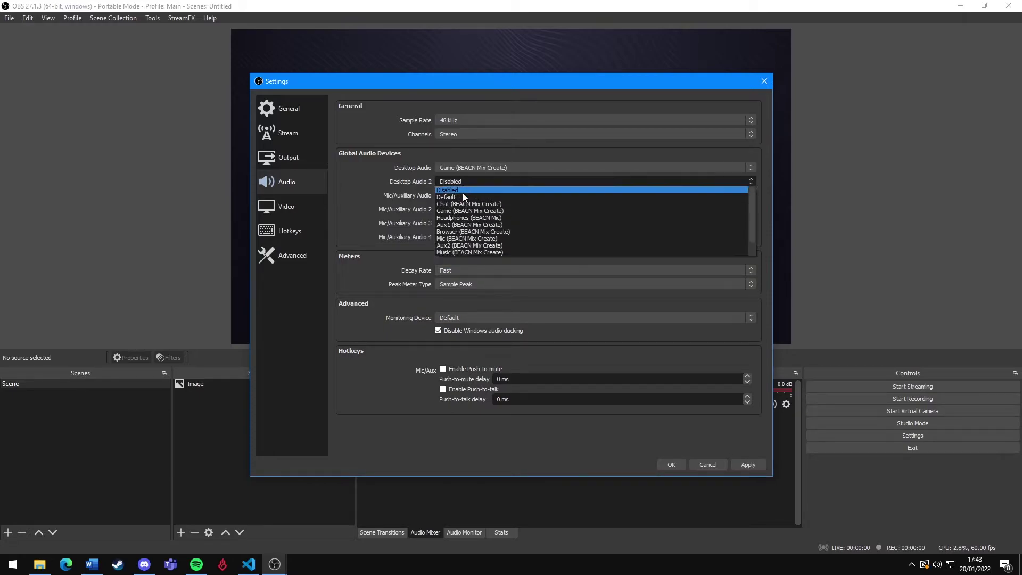
left_click(463, 252)
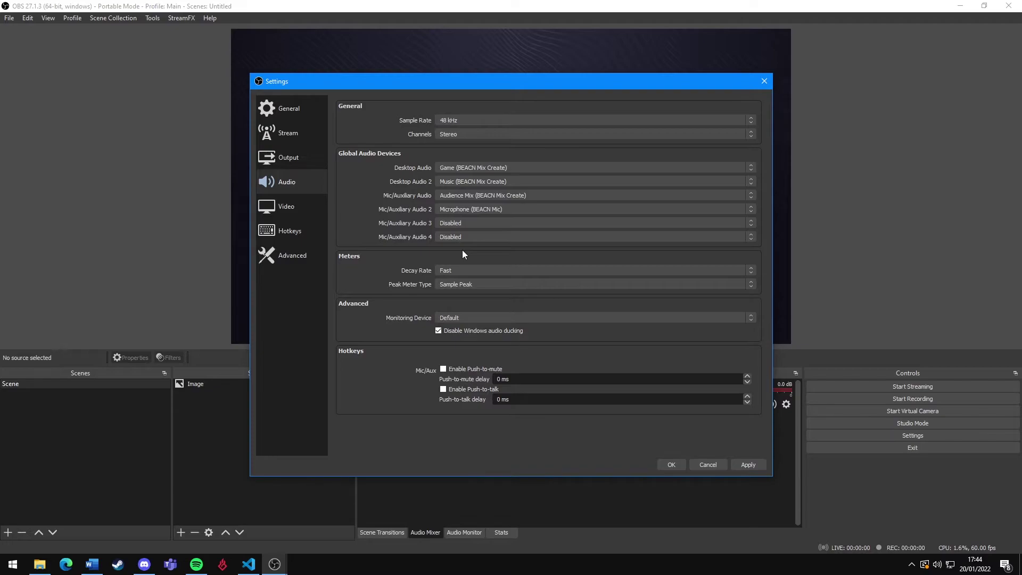
- Apply the new output and audio settings with OK, closing the Settings window
left_click(673, 465)
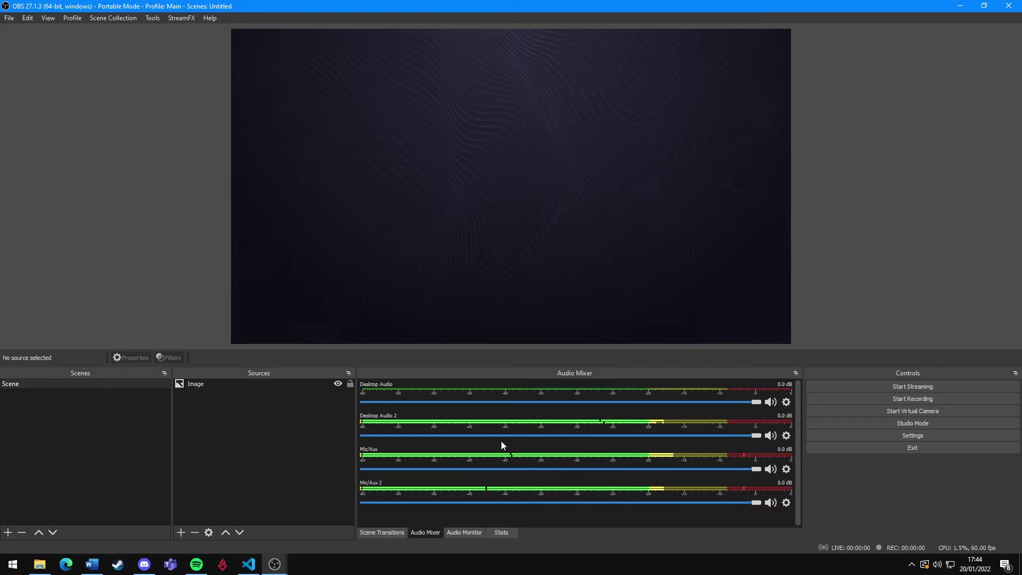
- Open Edit > Advanced Audio Properties and widen the window to reveal the track columns
left_click(23, 18)
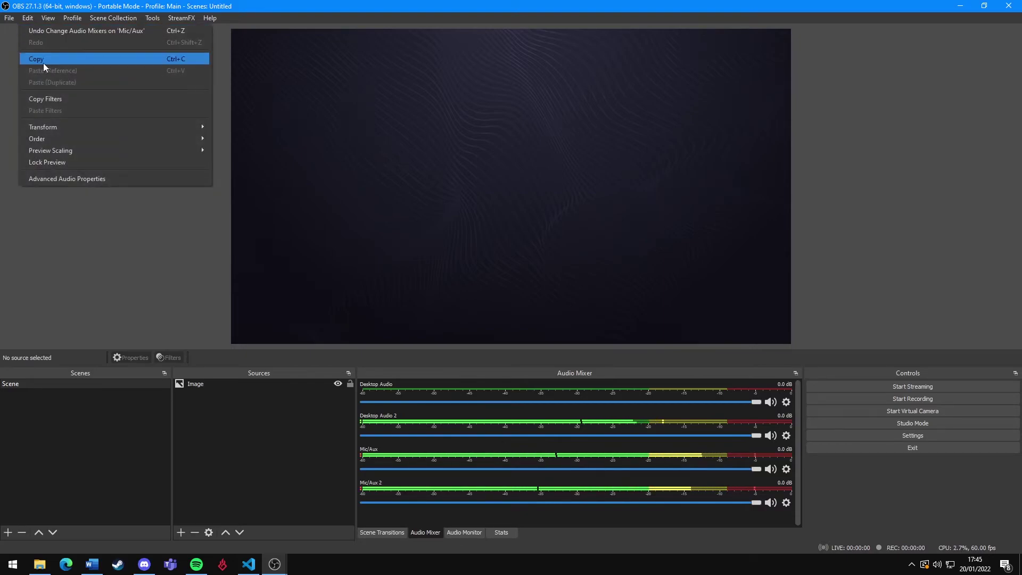
left_click(104, 181)
left_click_drag(808, 290, 832, 290)
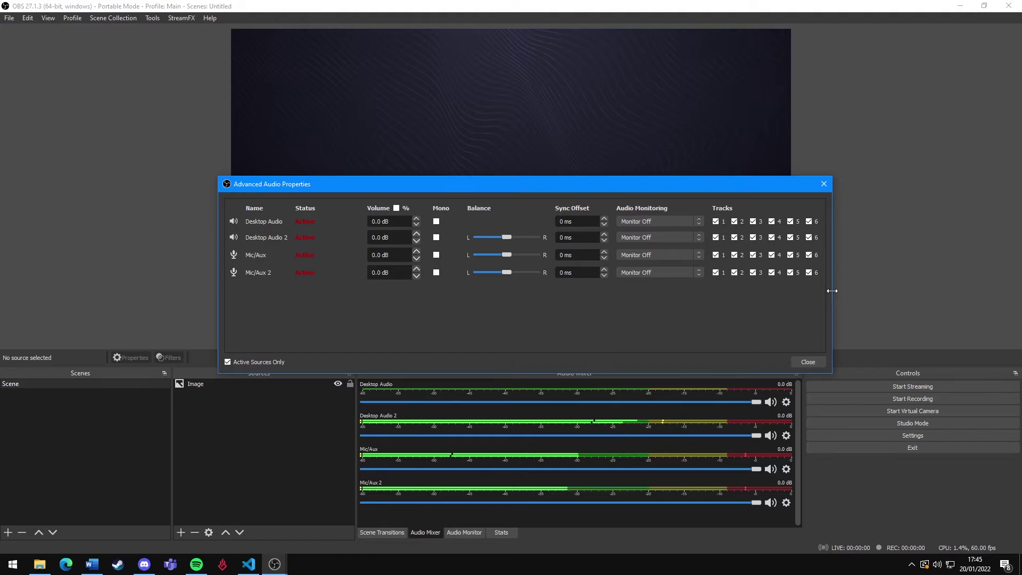
- Clear Desktop Audio from track 1; route Mic/Aux to 1, Mic/Aux 2 to 2, Desktop Audio 2 to 4
left_click(716, 221)
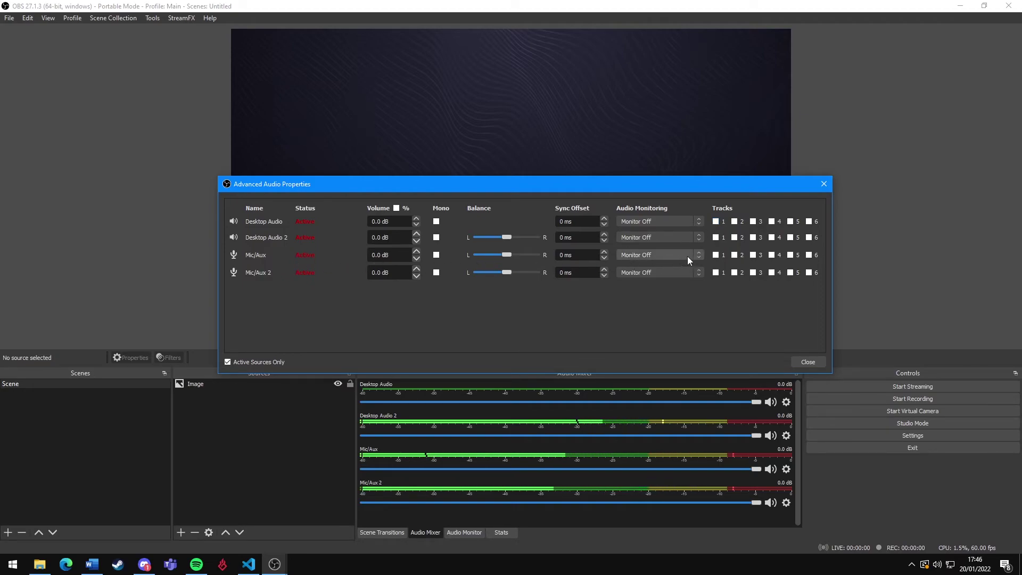
left_click(716, 255)
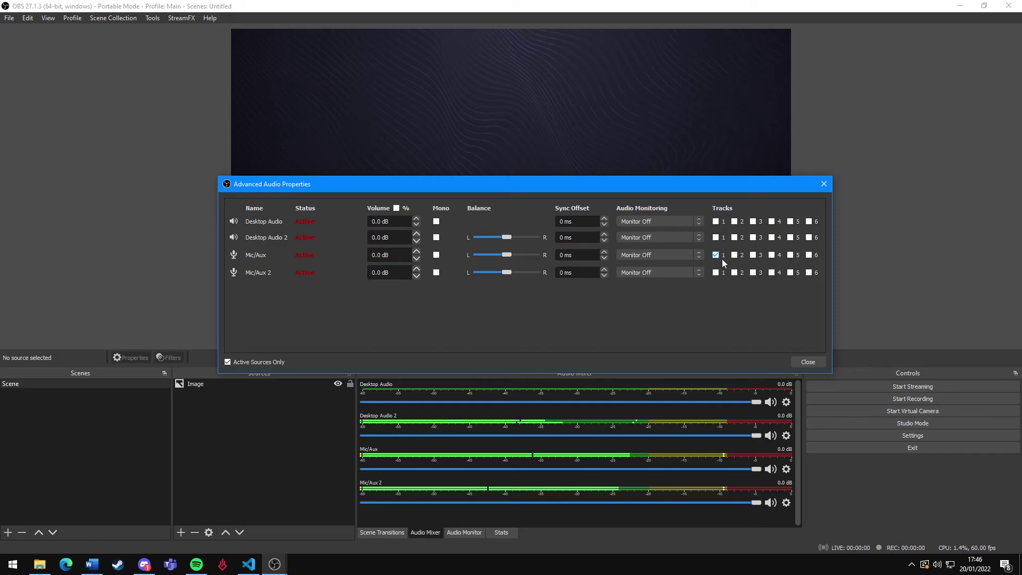
left_click(735, 273)
left_click(772, 237)
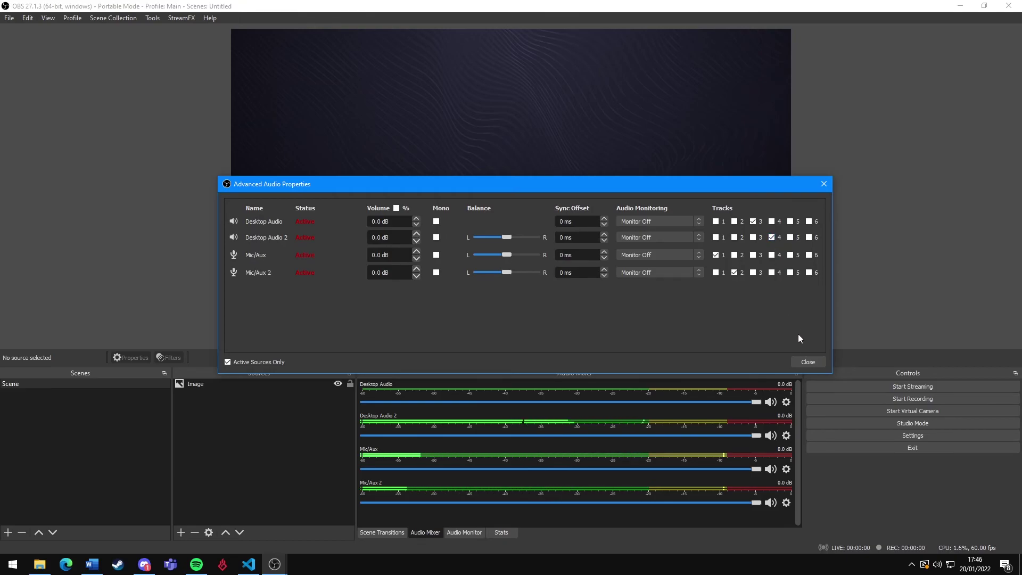
- Close Advanced Audio Properties to return to the main window's four-channel mixer
left_click(808, 361)
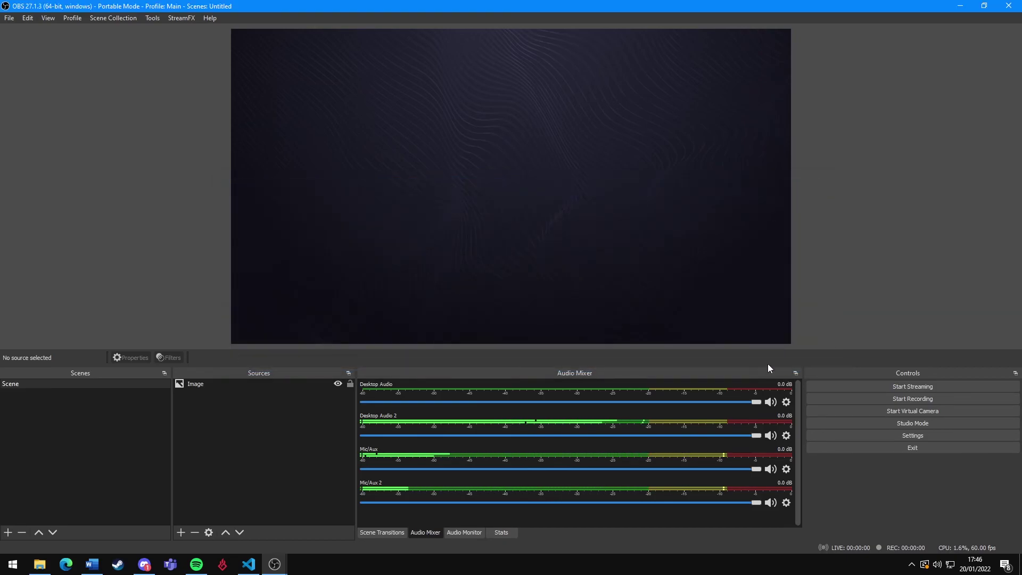